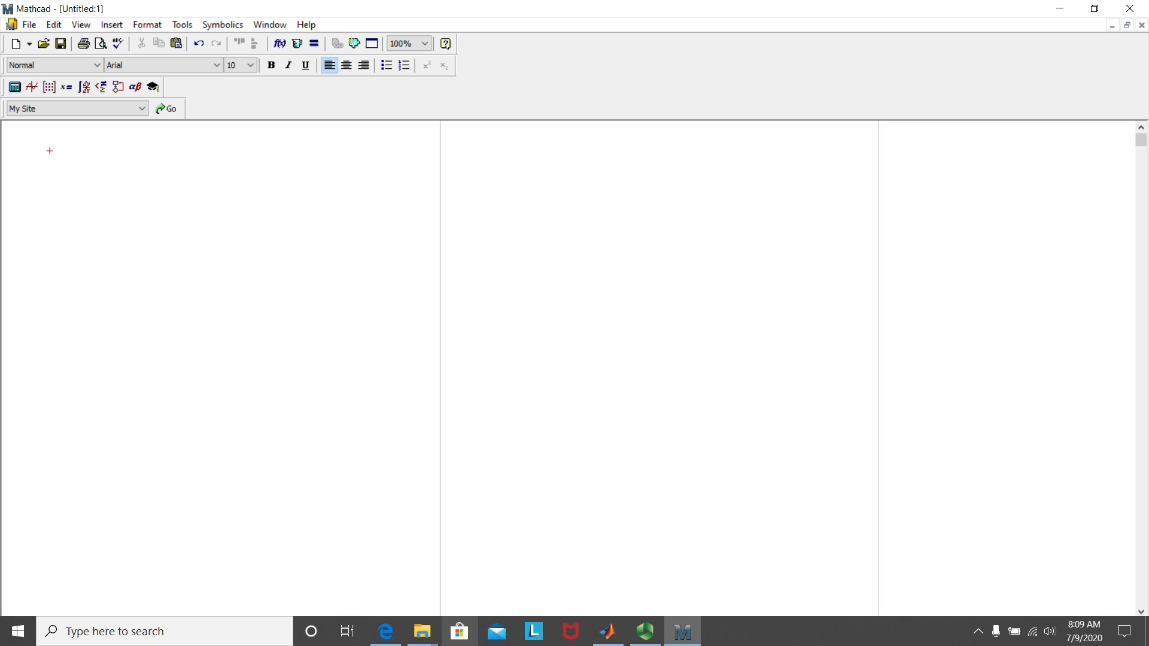
Switch to File Explorer and bring up both the XProps mcad folder window and the Mathcad 15 installation folder window
mouse_move(428, 633)
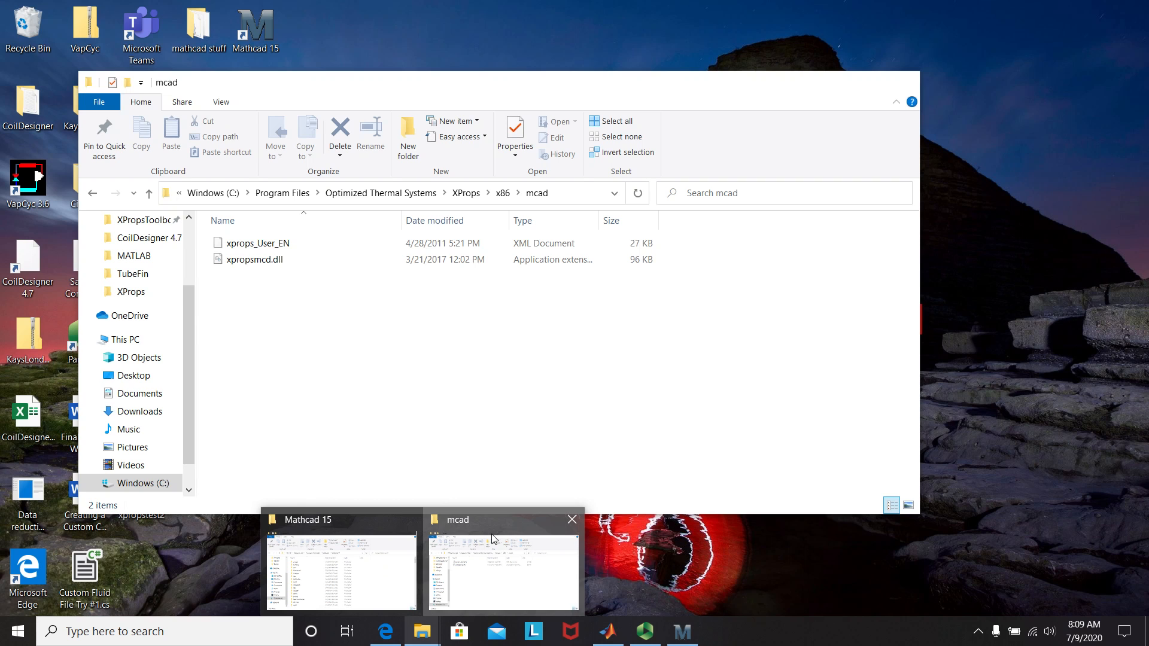
click(494, 539)
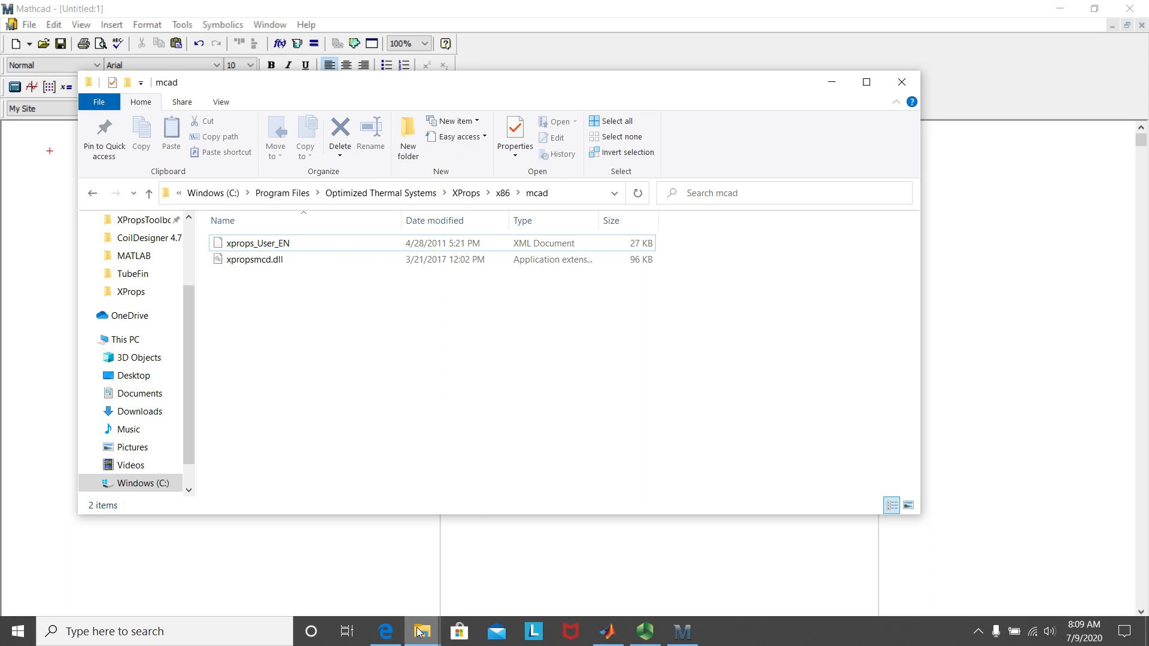
mouse_move(423, 631)
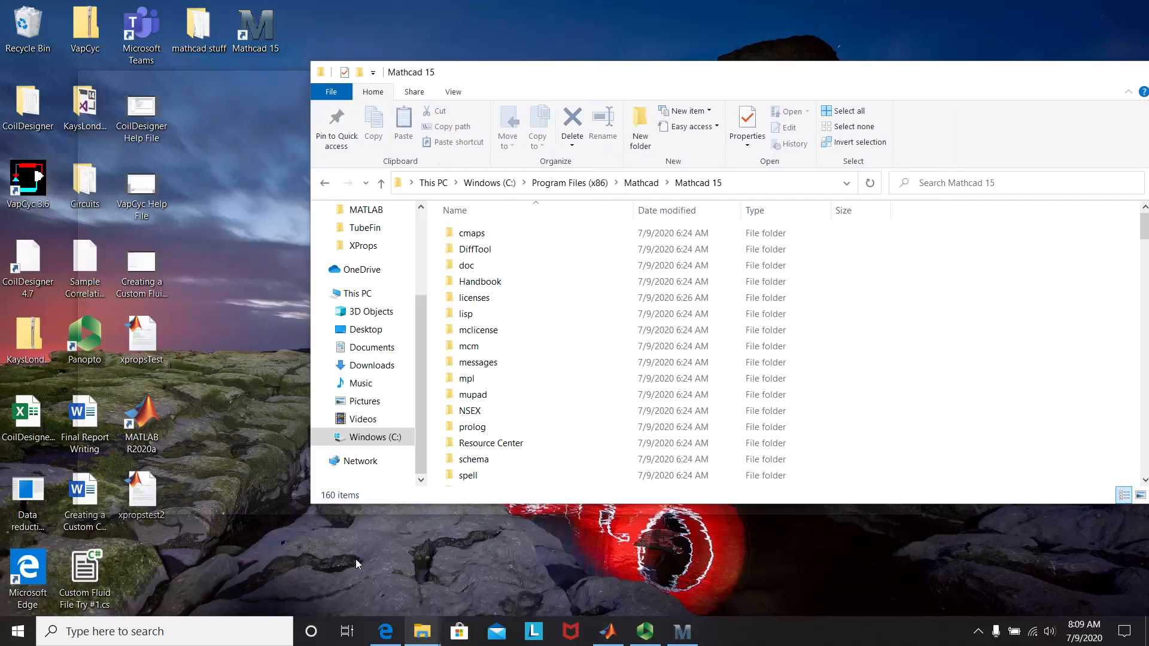
click(356, 560)
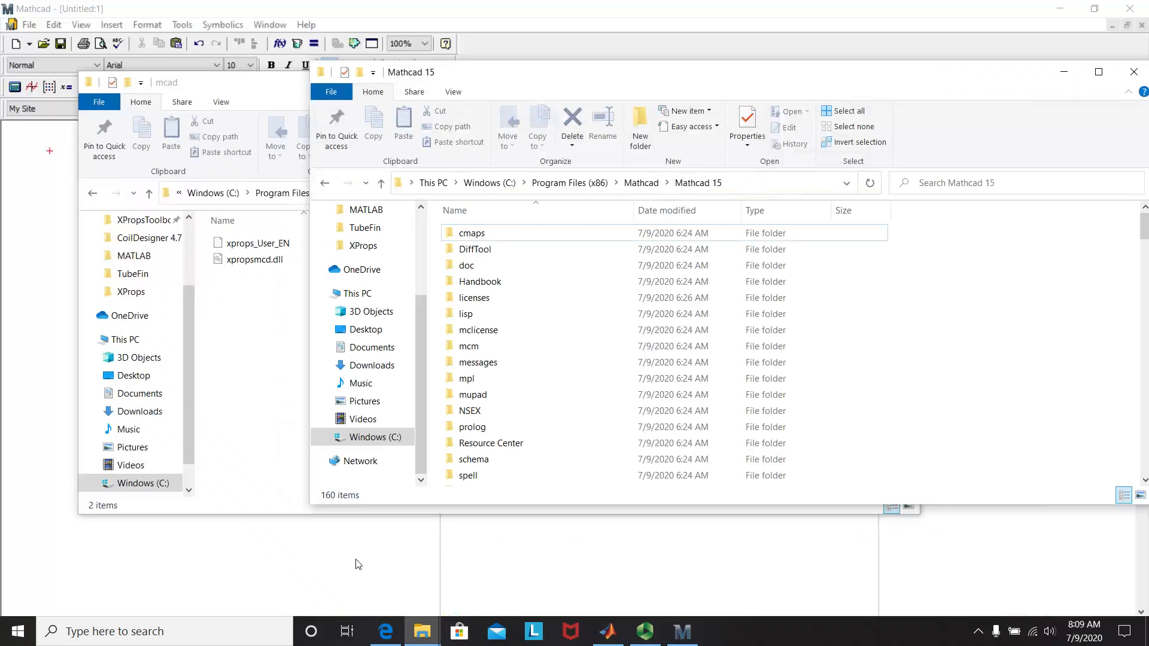
click(254, 329)
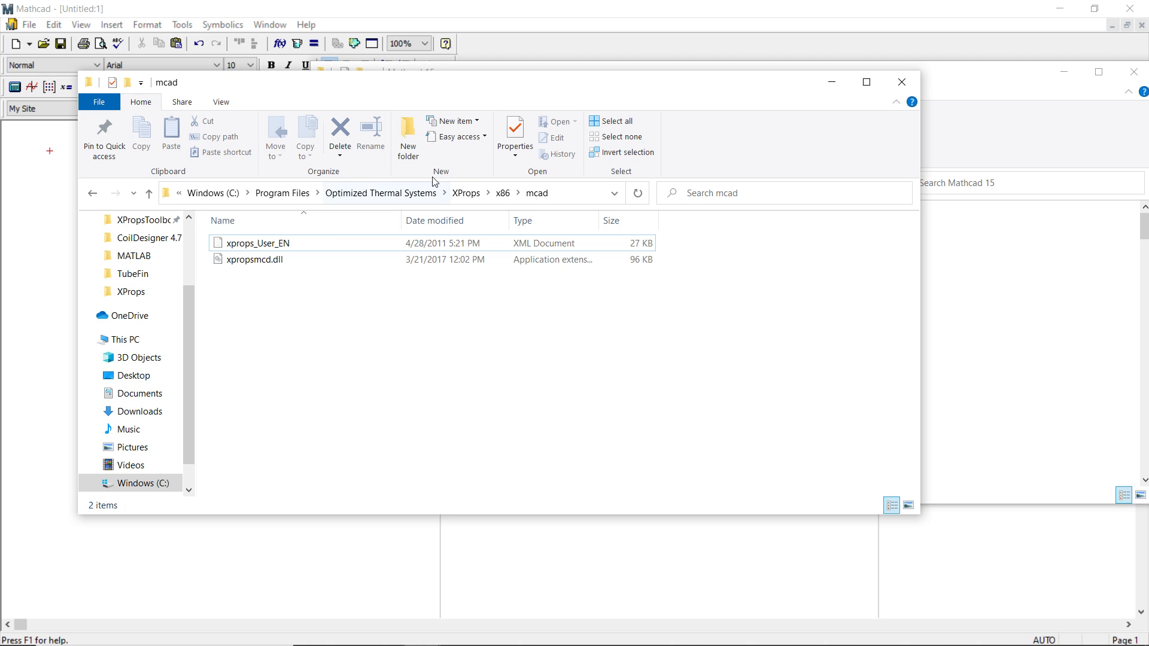
Navigate from the XProps folder through x86 into mcad, and shift that window to uncover more of the Mathcad 15 window
click(480, 197)
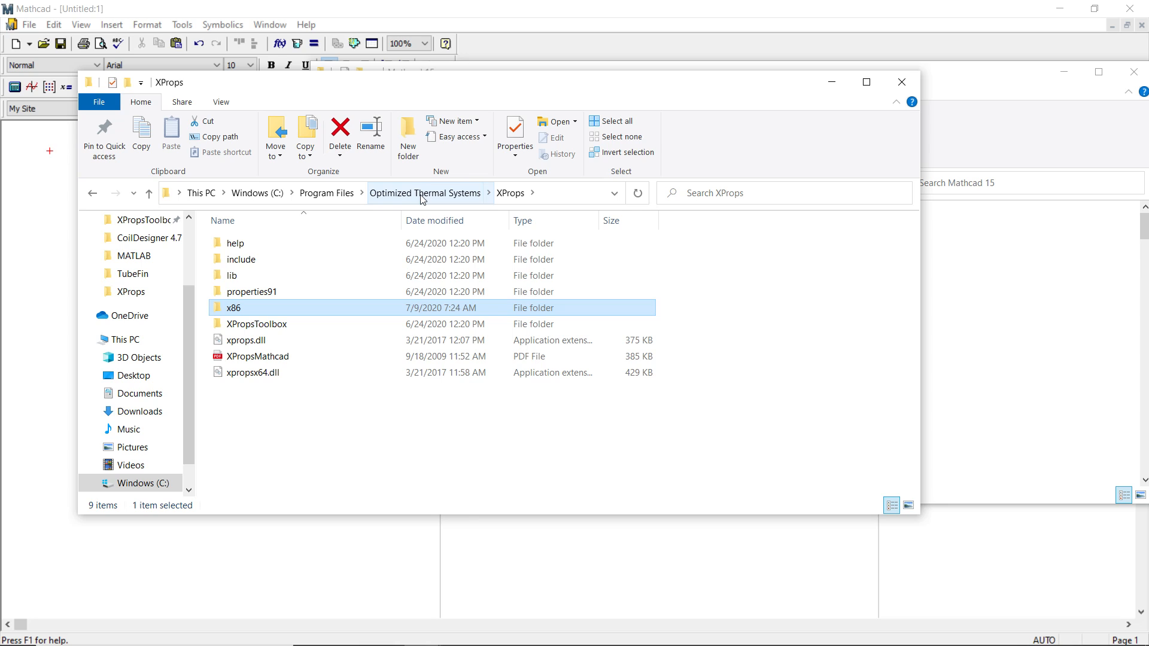
double_click(326, 316)
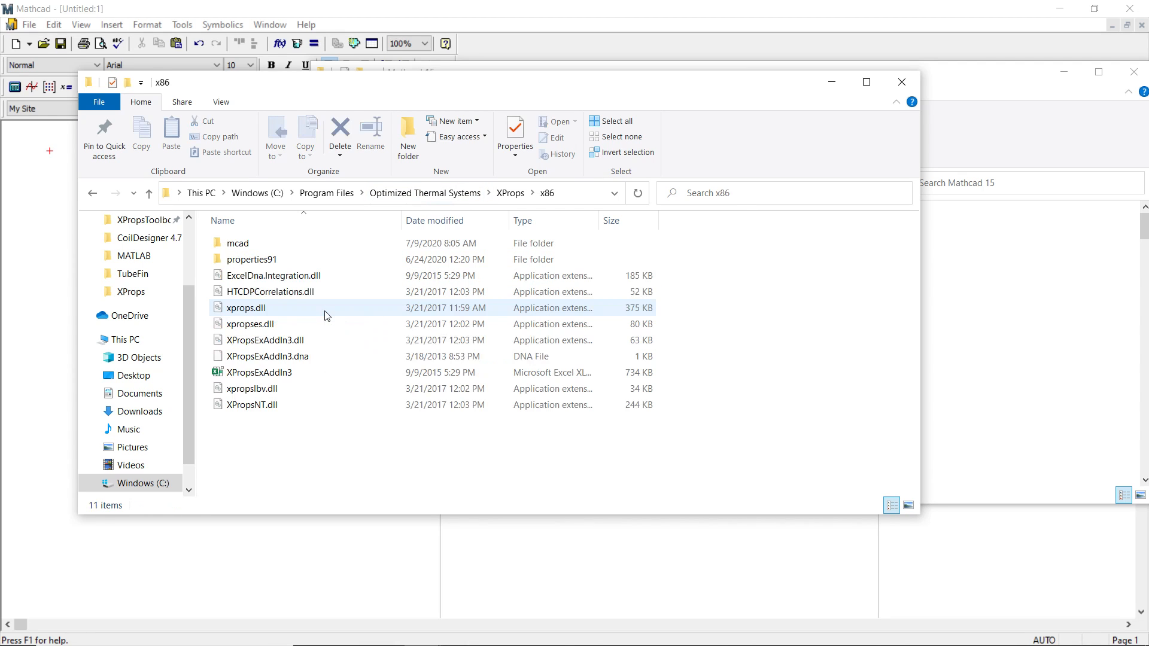
double_click(310, 243)
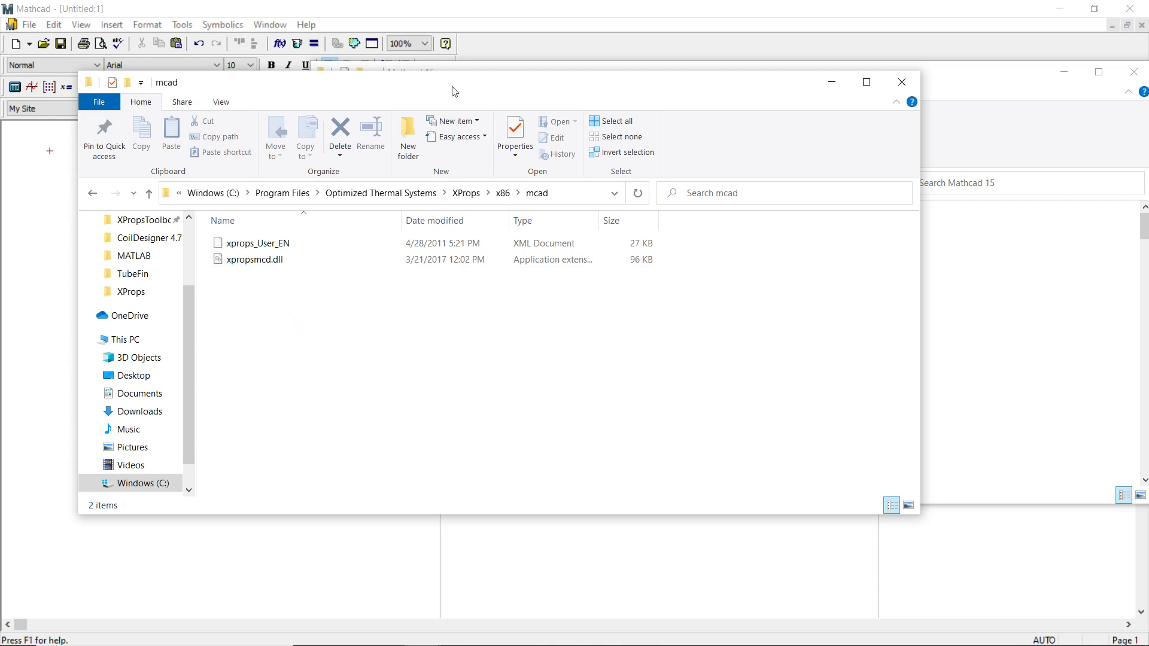
drag(454, 92, 398, 118)
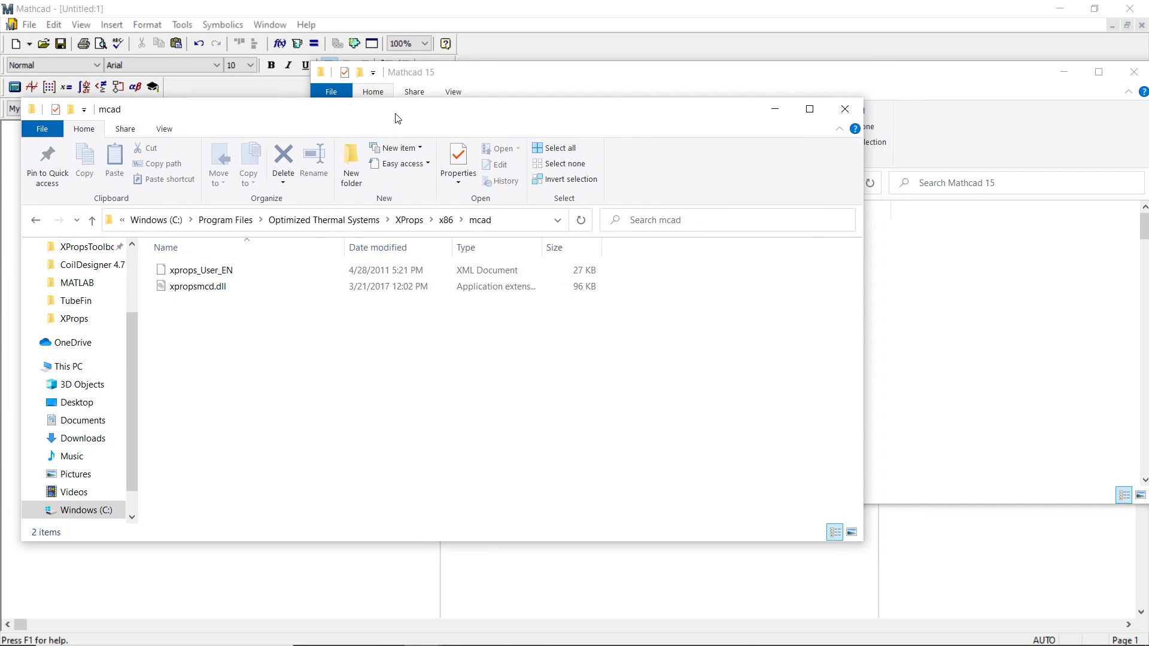
Move the xprops_User_EN file from mcad into the Mathcad 15 doc\funcdoc folder, granting administrator permission
click(545, 80)
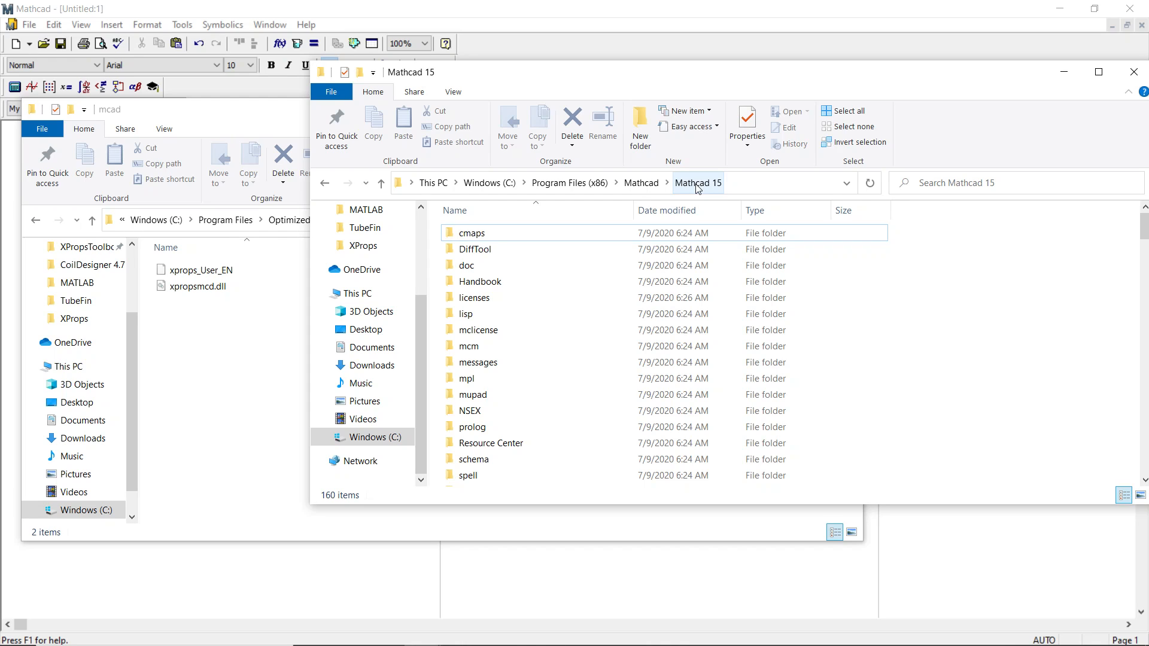
double_click(547, 269)
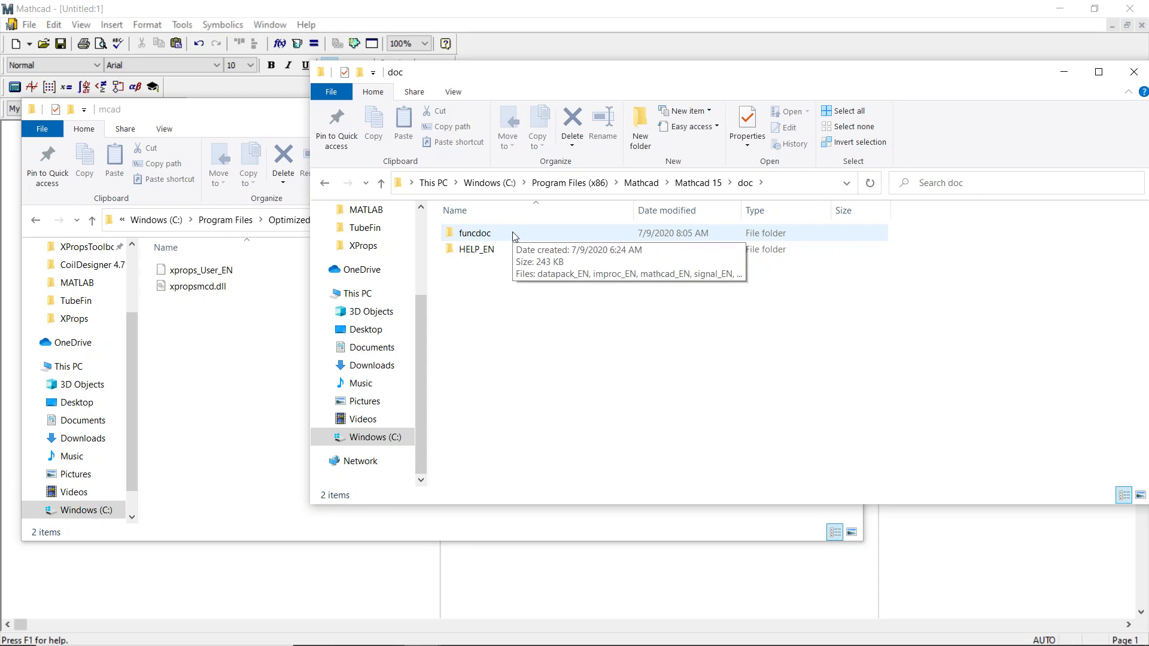
double_click(474, 233)
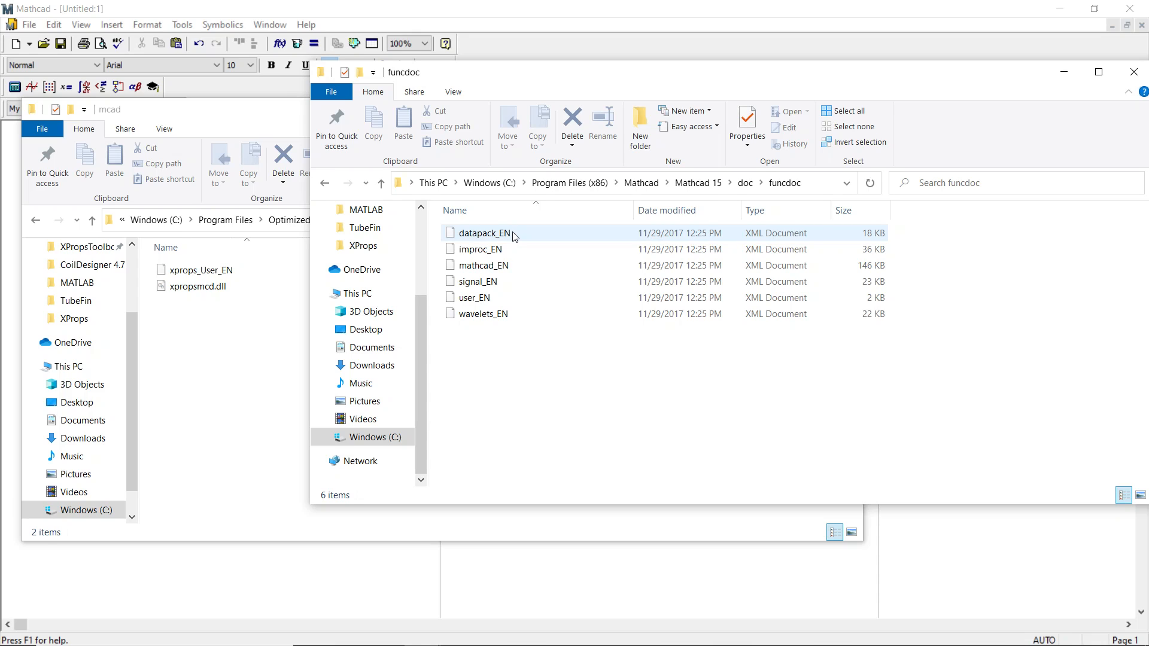
click(195, 338)
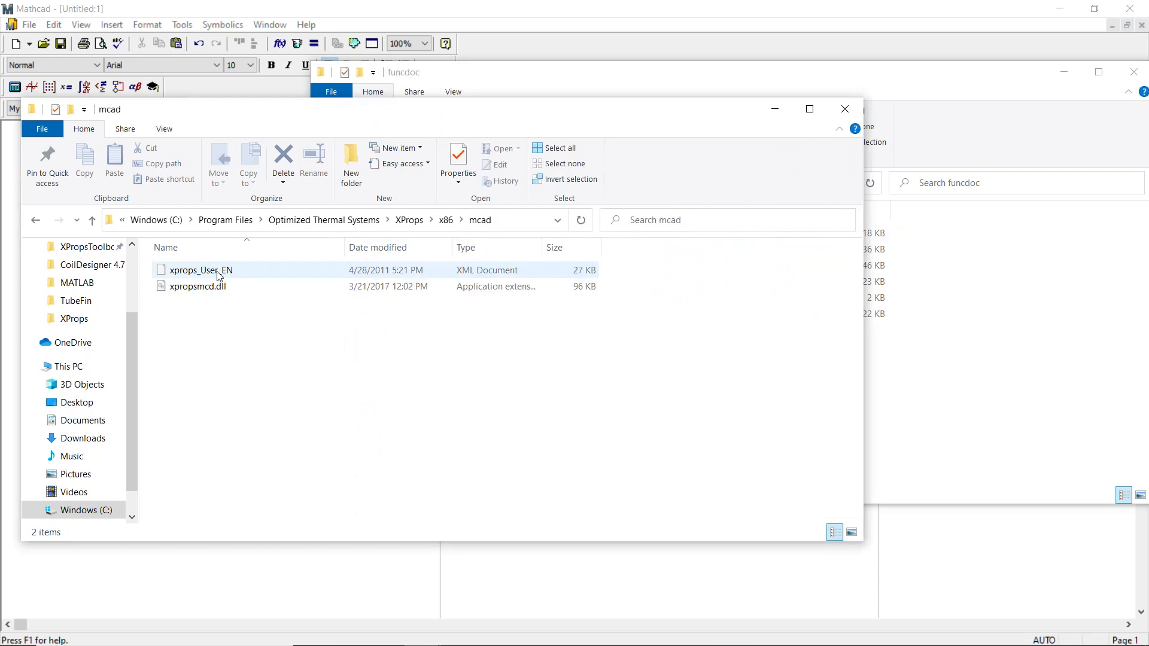
drag(219, 276, 943, 331)
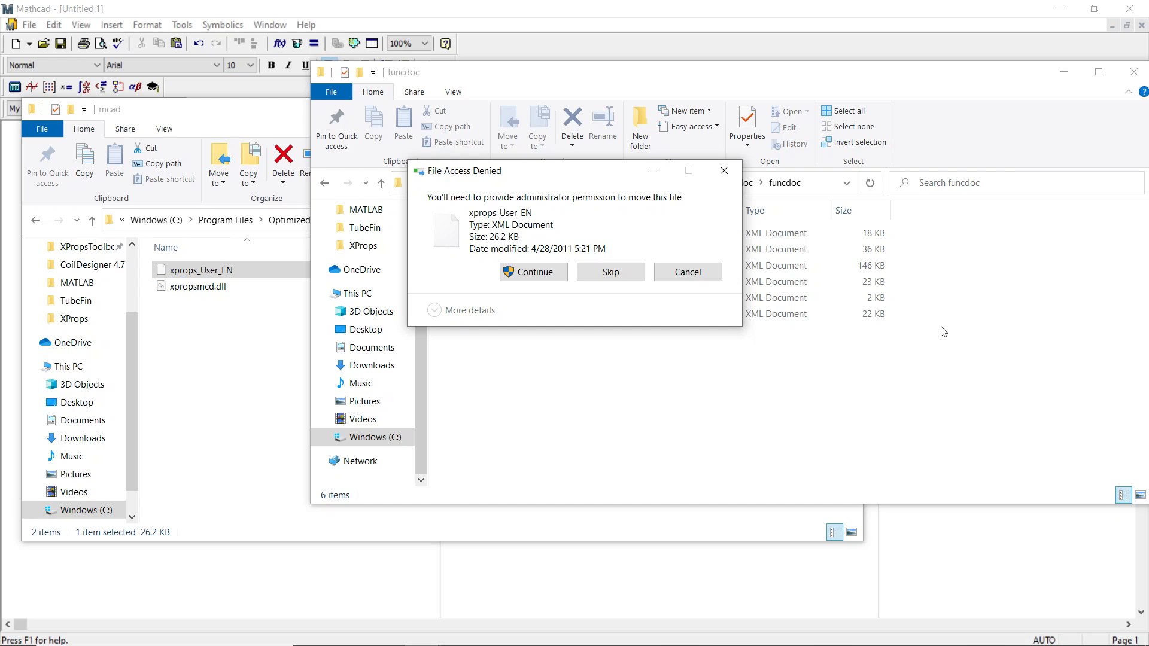
click(535, 272)
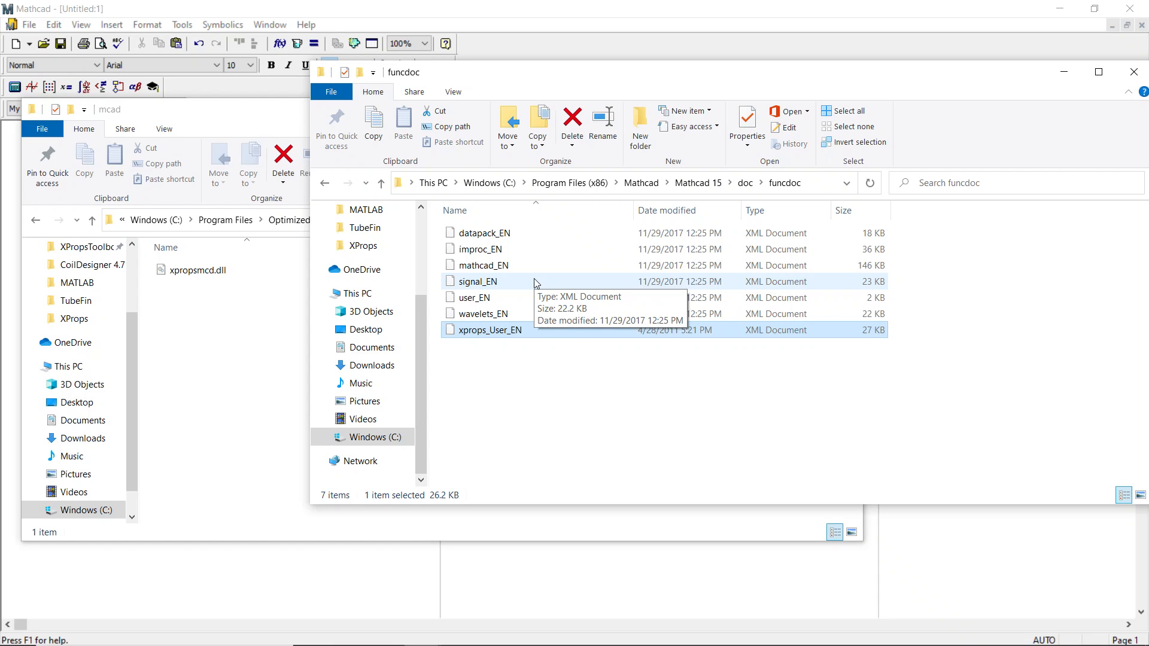
Move xpropsmcd.dll from the mcad folder into the Mathcad 15 userefi folder, granting administrator permission
click(710, 184)
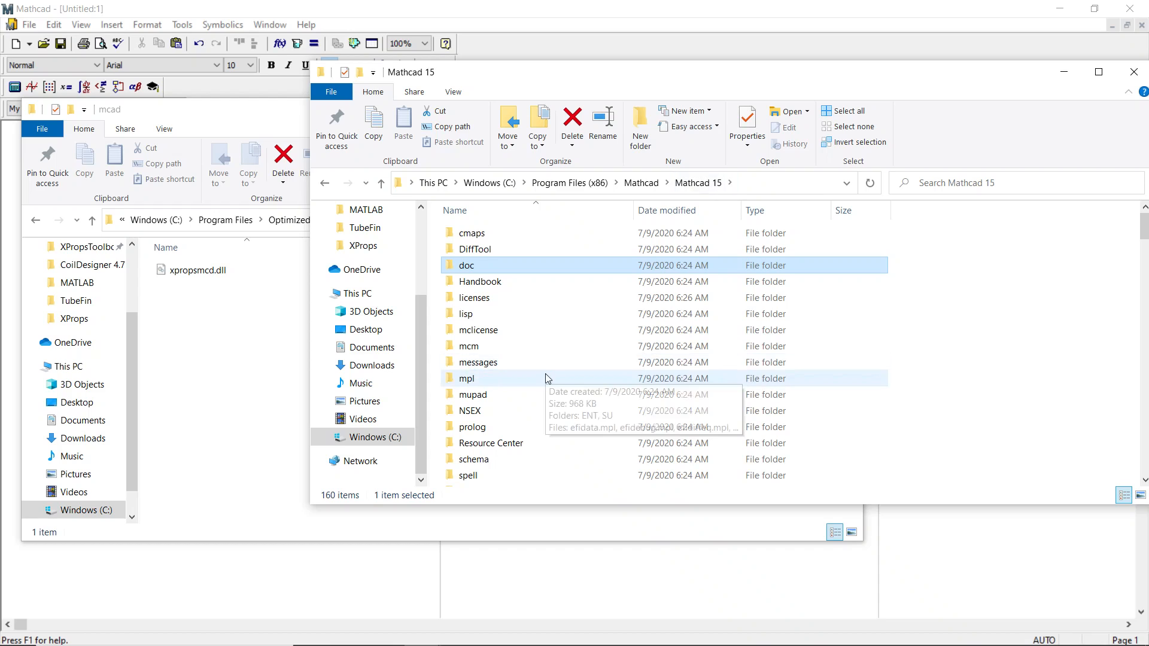
scroll(546, 379, down, 4)
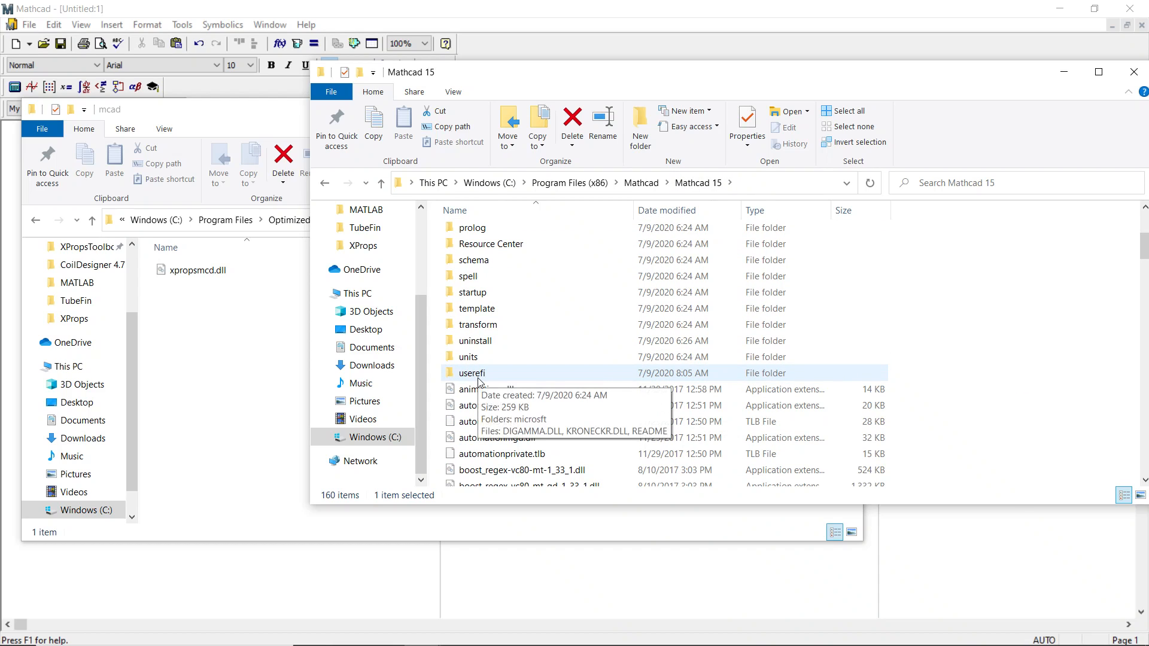
double_click(478, 377)
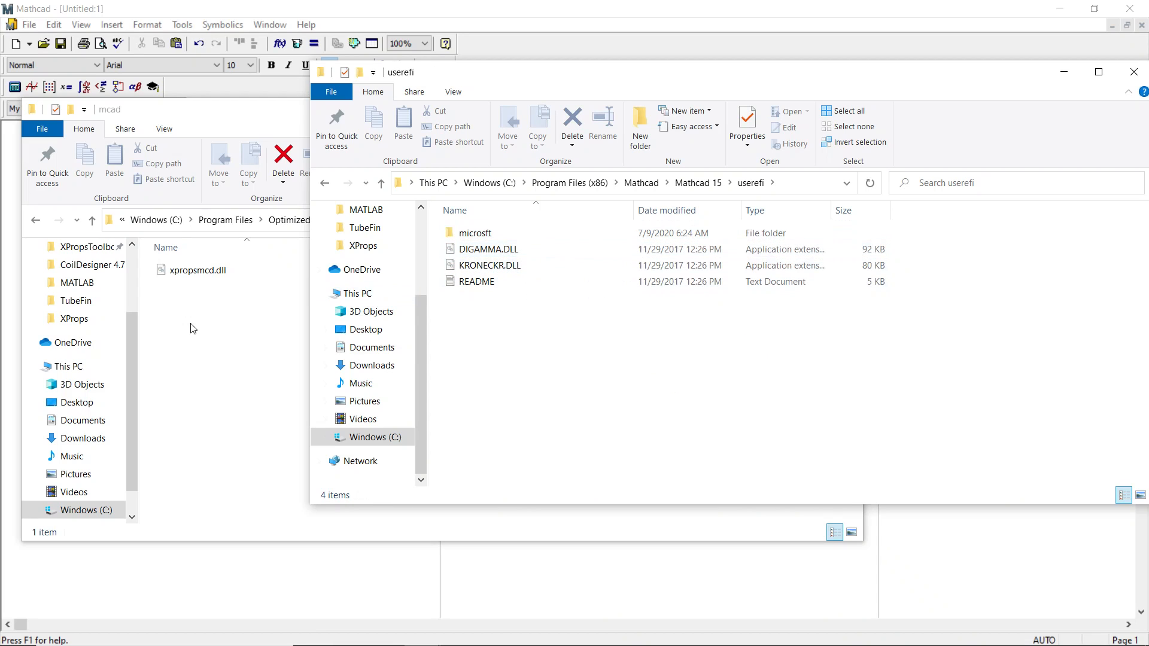
drag(185, 341, 748, 285)
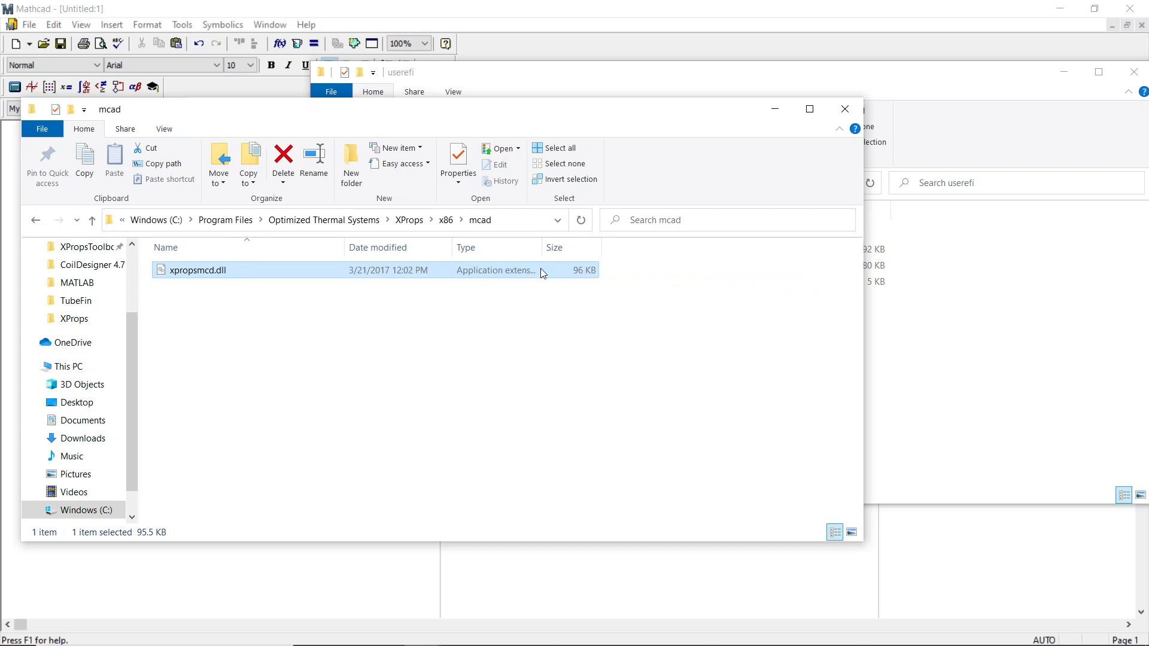
drag(540, 271, 944, 336)
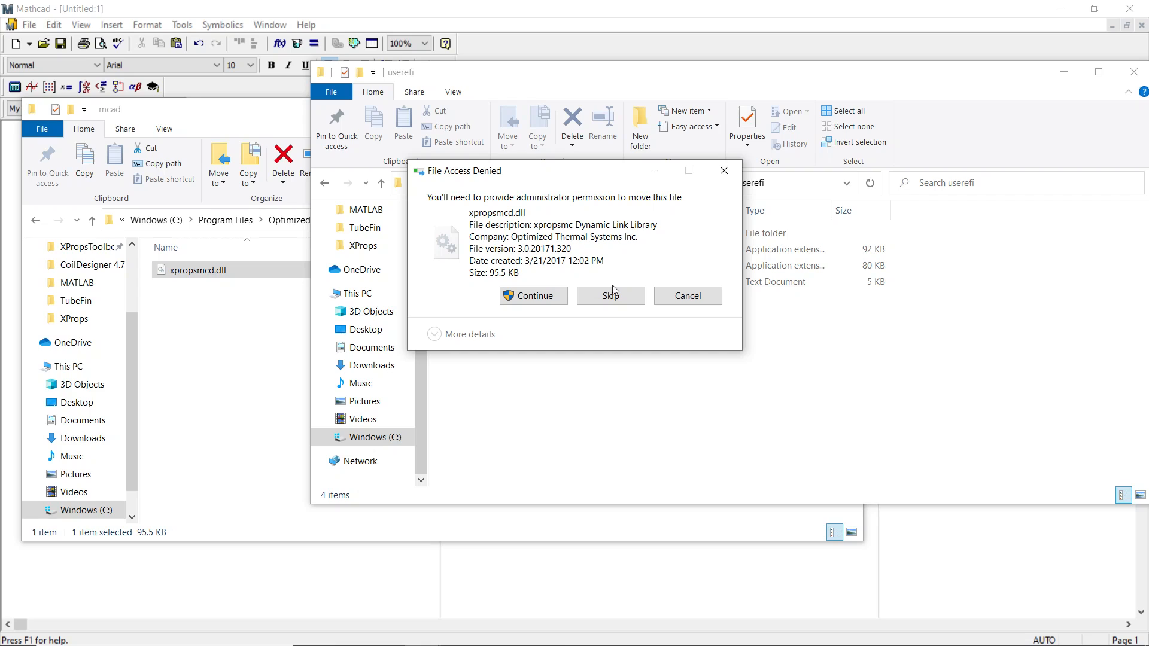
click(546, 295)
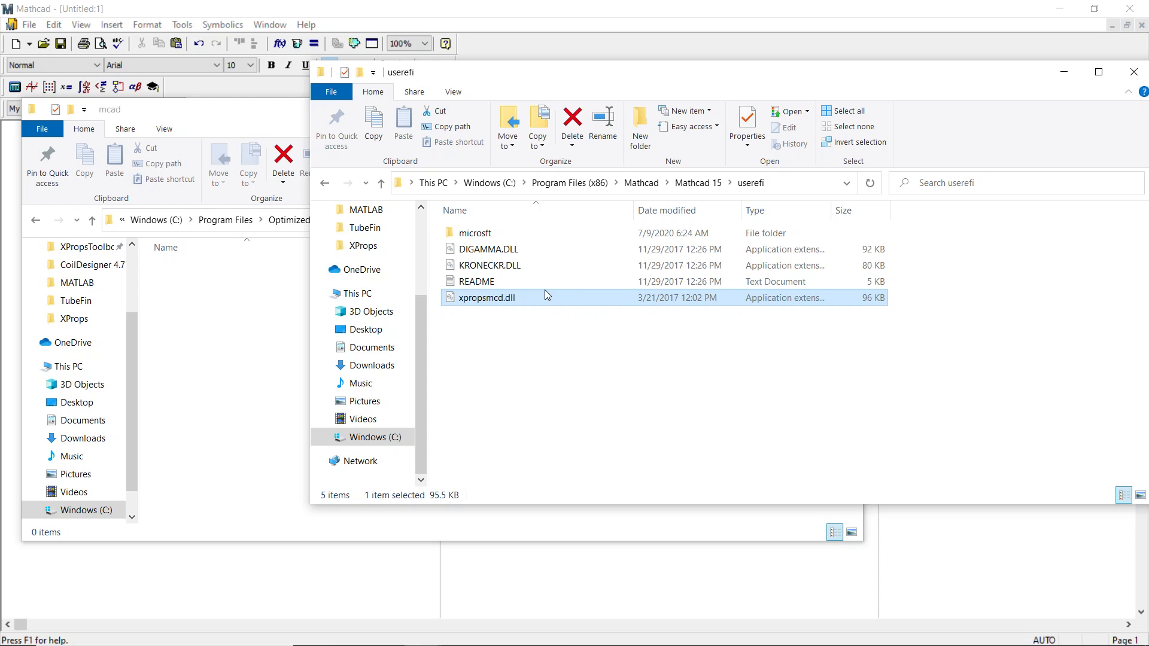
Check the mcad and userefi folders, minimize both folder windows and return to the blank Mathcad worksheet
click(210, 325)
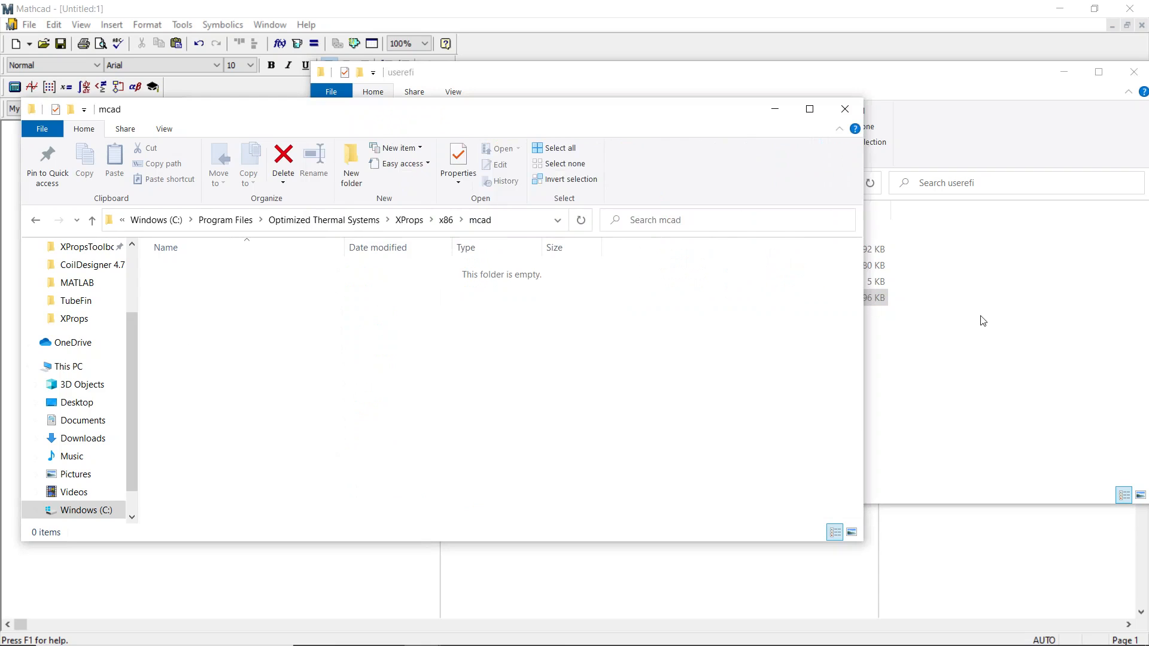
click(967, 347)
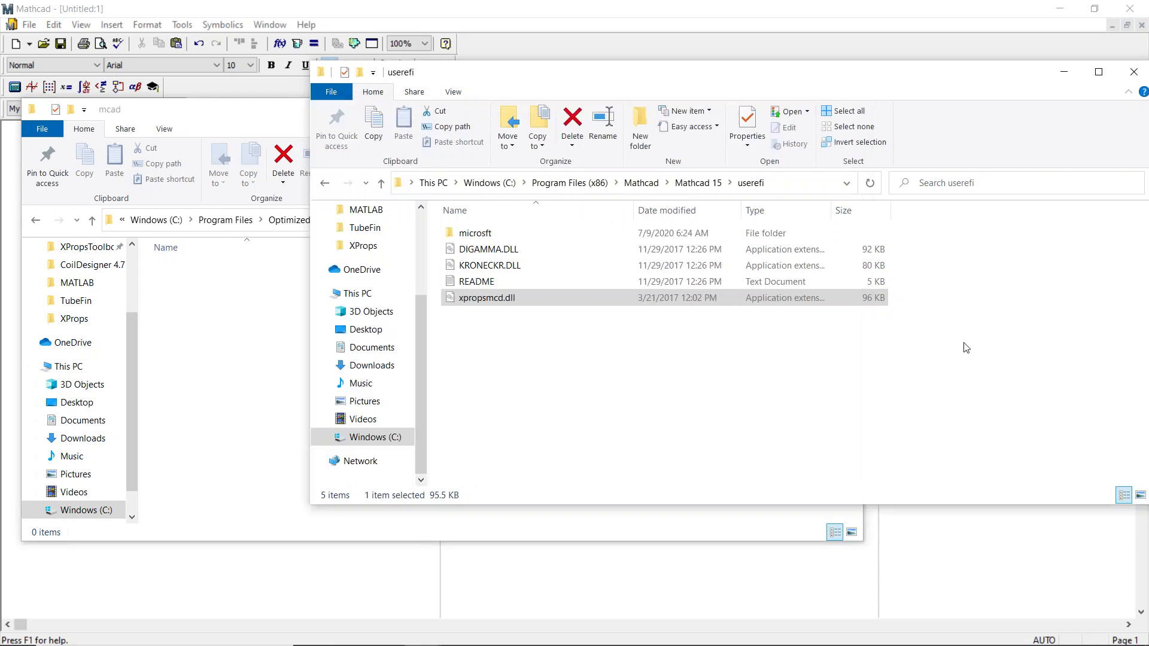
click(1062, 73)
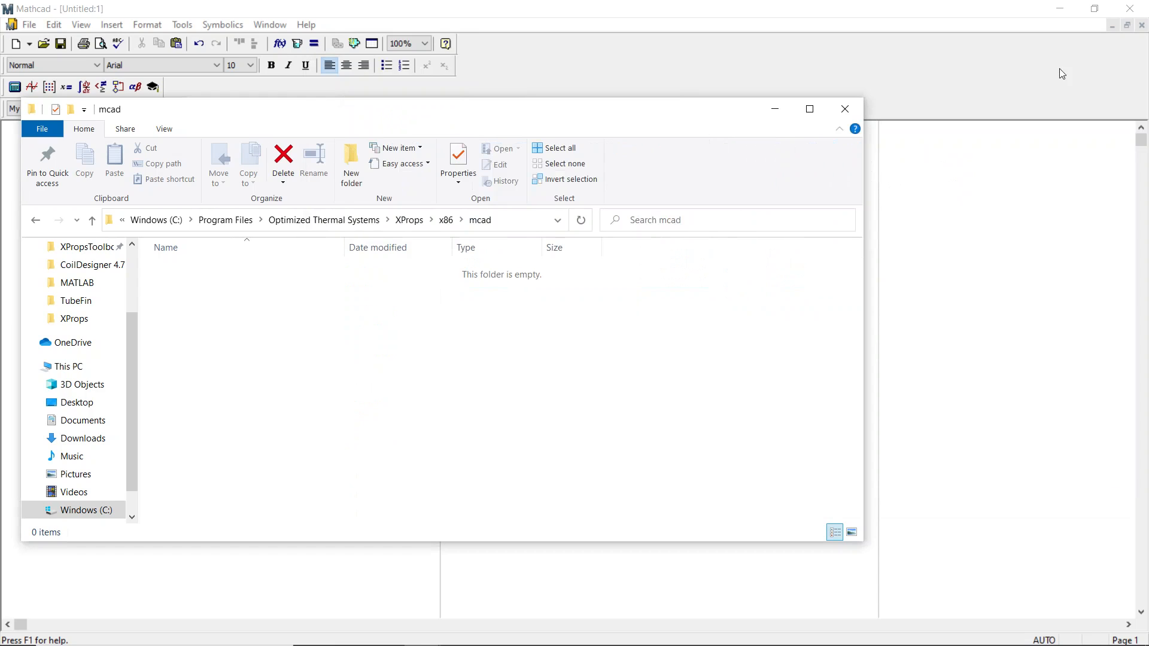
click(793, 112)
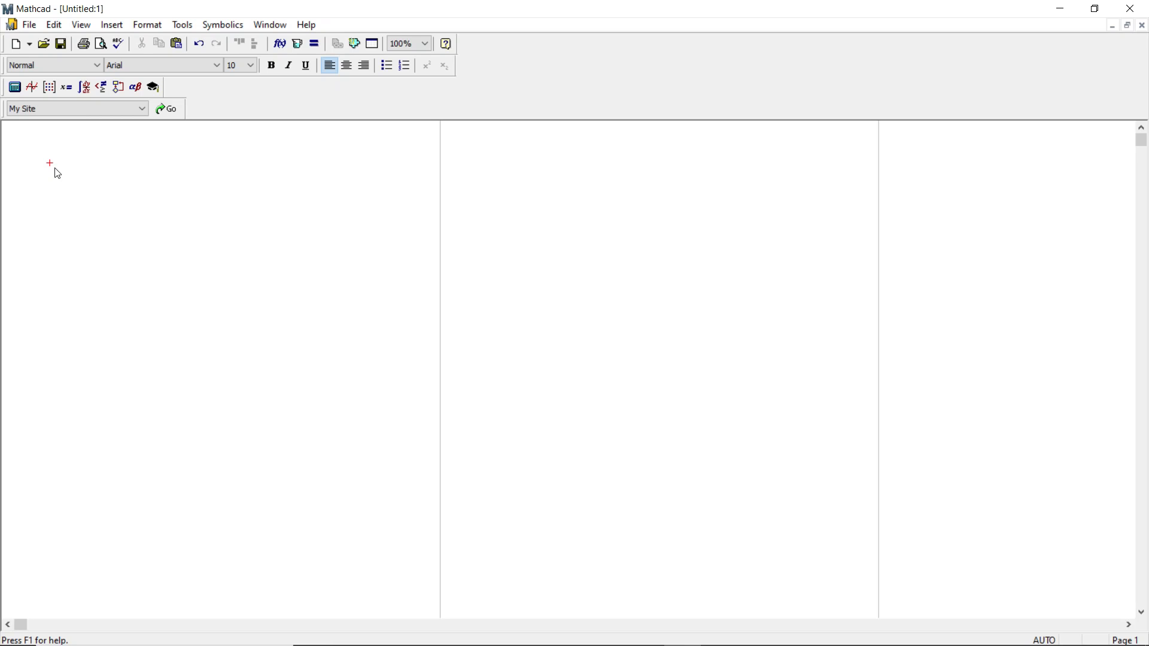
Define h on the worksheet using the xprops_hPT function from the XProps category, leaving its three arguments empty
text(h )
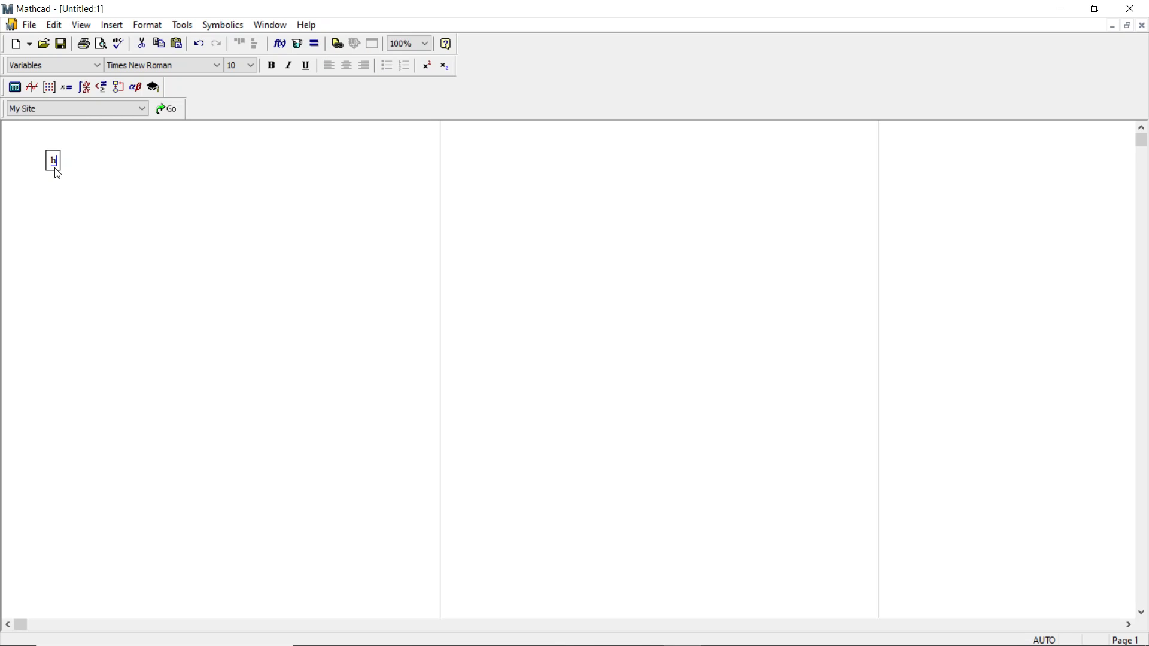
text(:=)
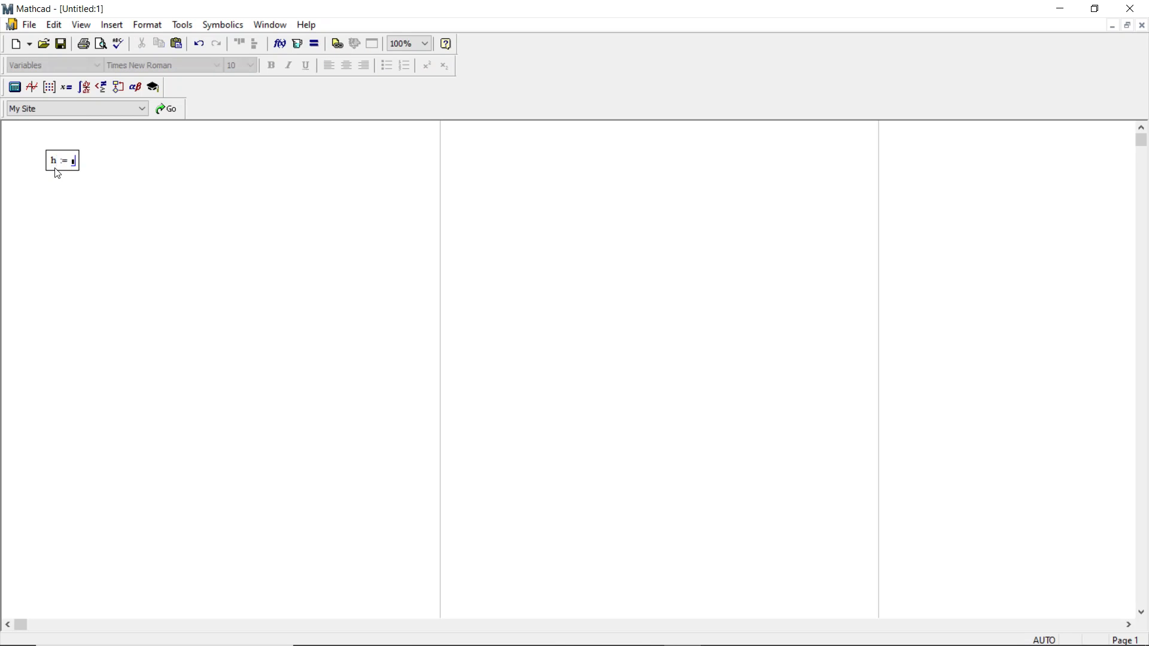
click(118, 27)
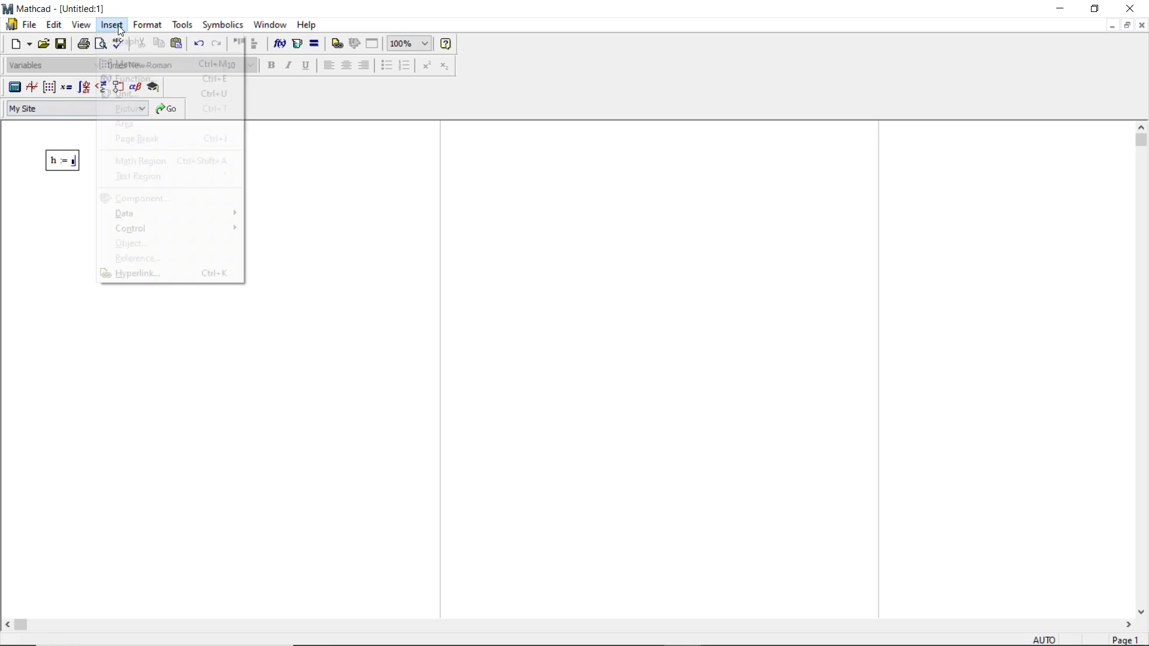
click(139, 76)
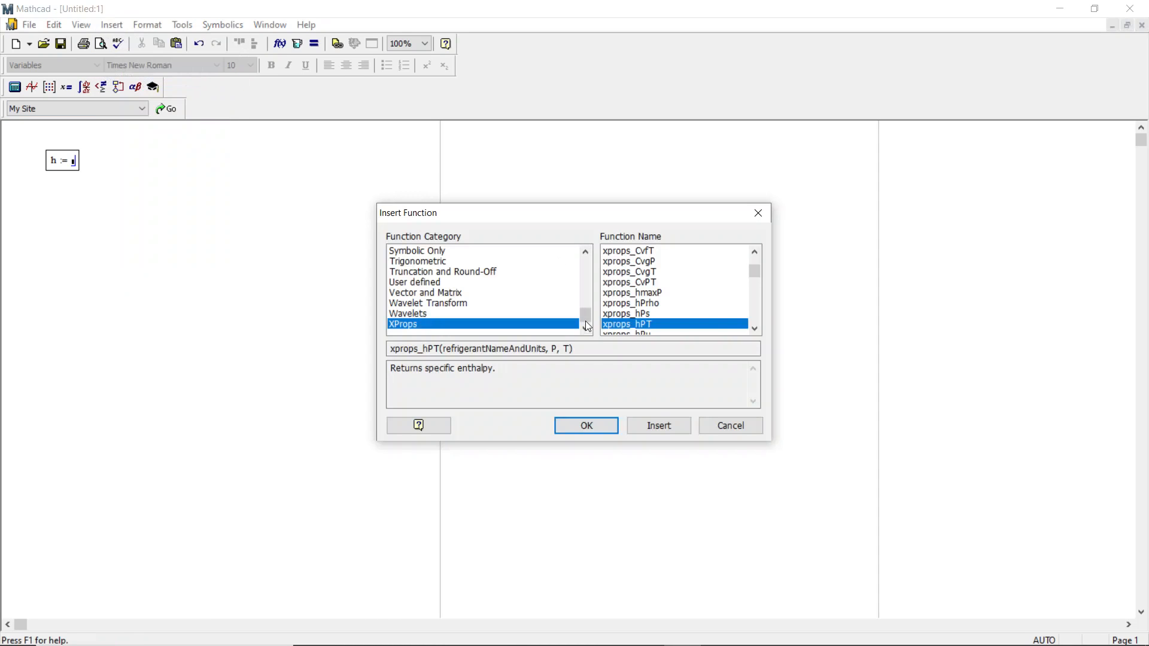
mouse_move(586, 320)
mouse_down()
mouse_move(581, 267)
mouse_move(576, 330)
mouse_up()
click(417, 314)
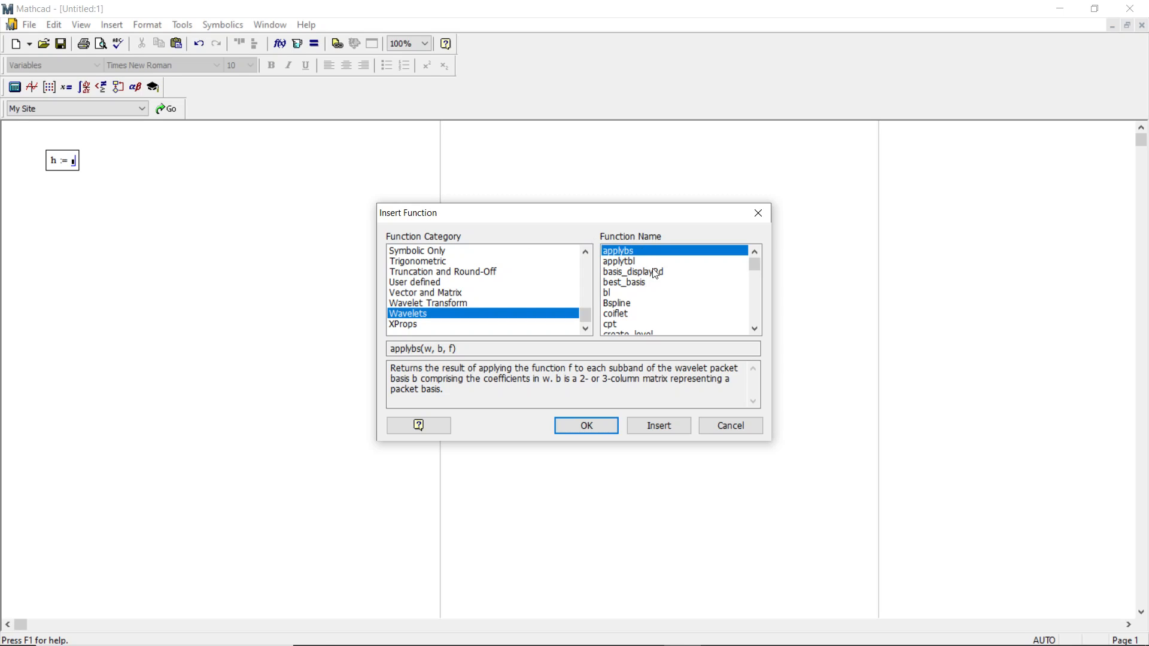
click(398, 325)
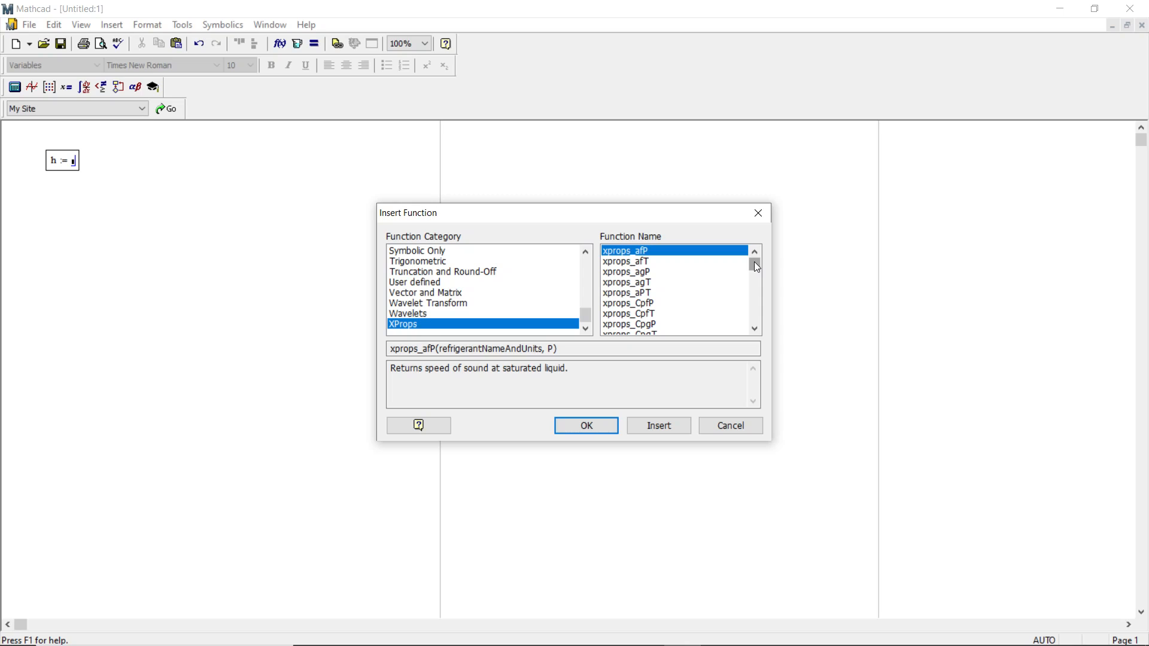
drag(754, 261, 759, 268)
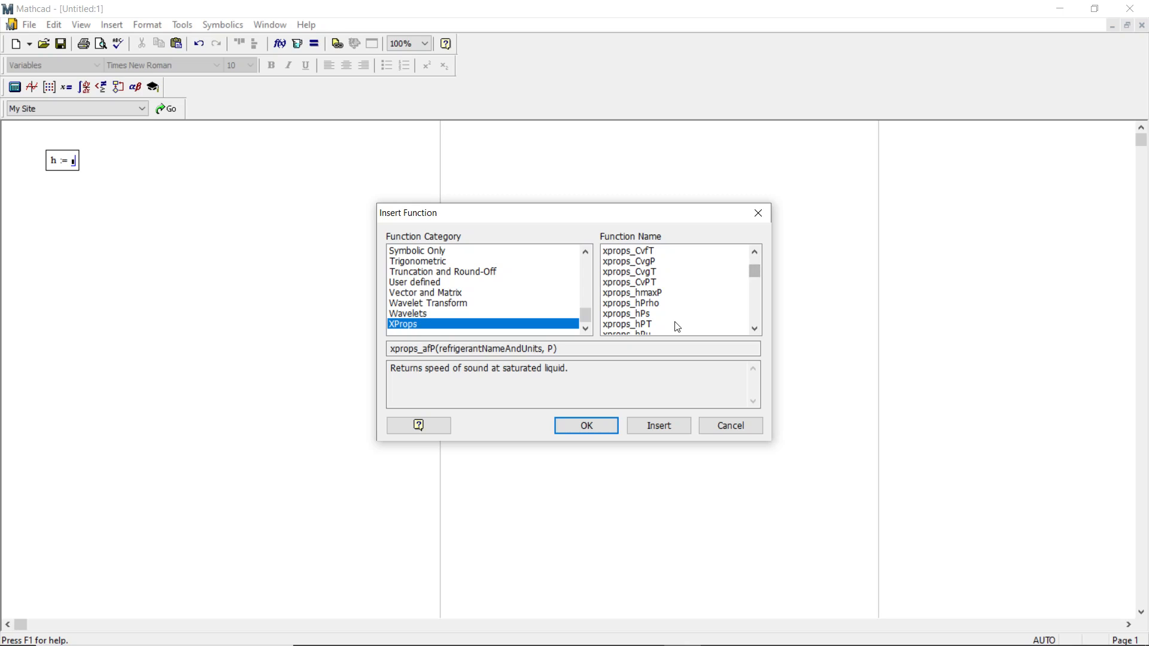
click(655, 327)
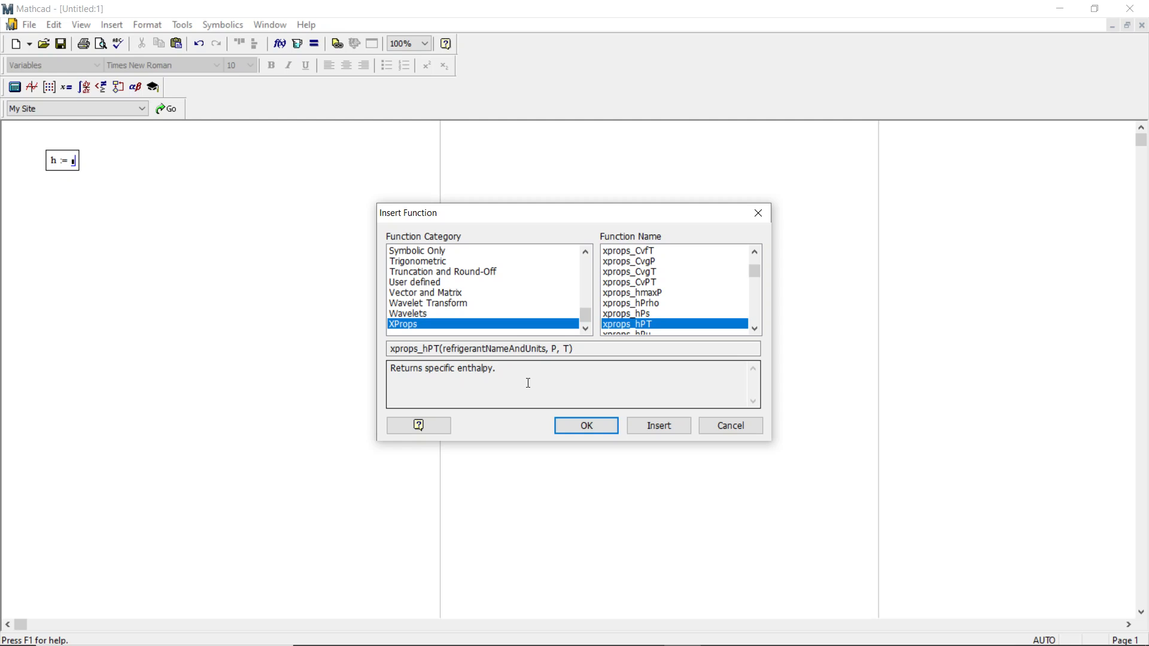
click(667, 426)
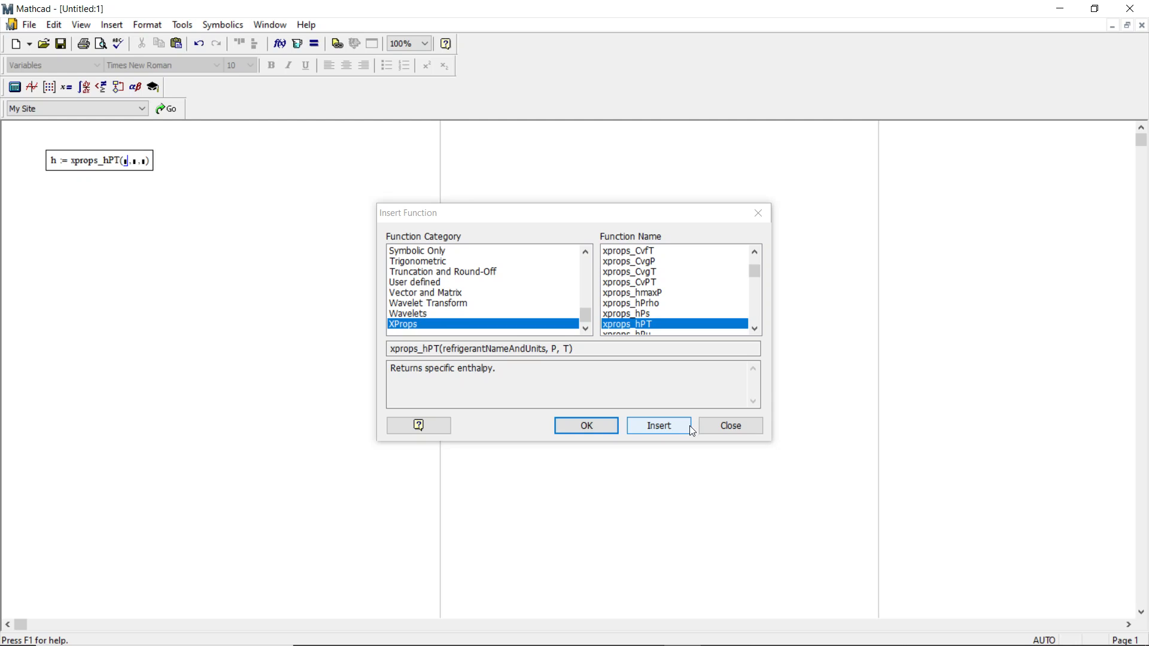
click(726, 429)
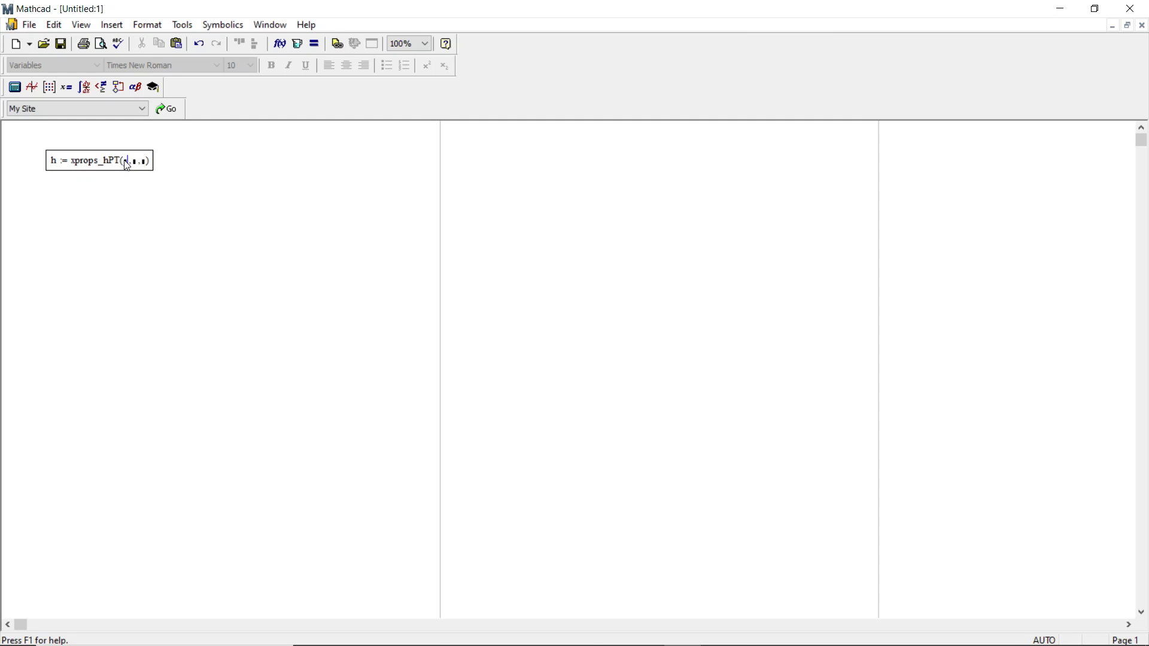
Enter the text string "r143a" as the first argument of the xprops_hPT function
text(")
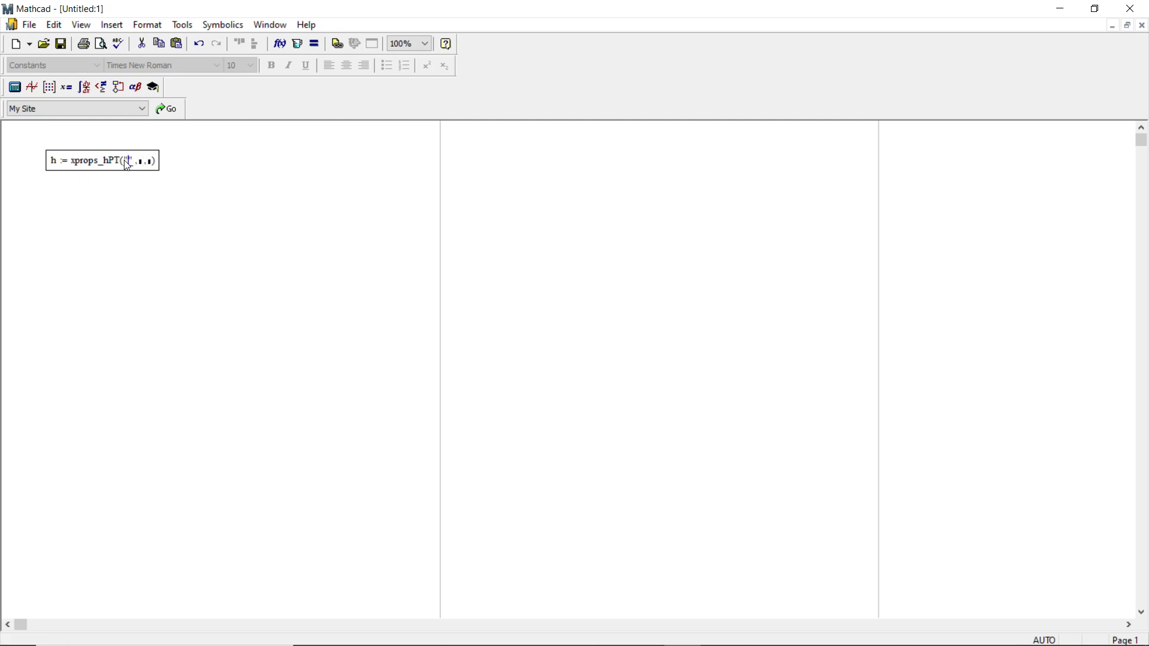
text(r143a)
click(164, 165)
click(147, 161)
key(Right)
text(,en)
key(BackSpace)
key(BackSpace)
key(BackSpace)
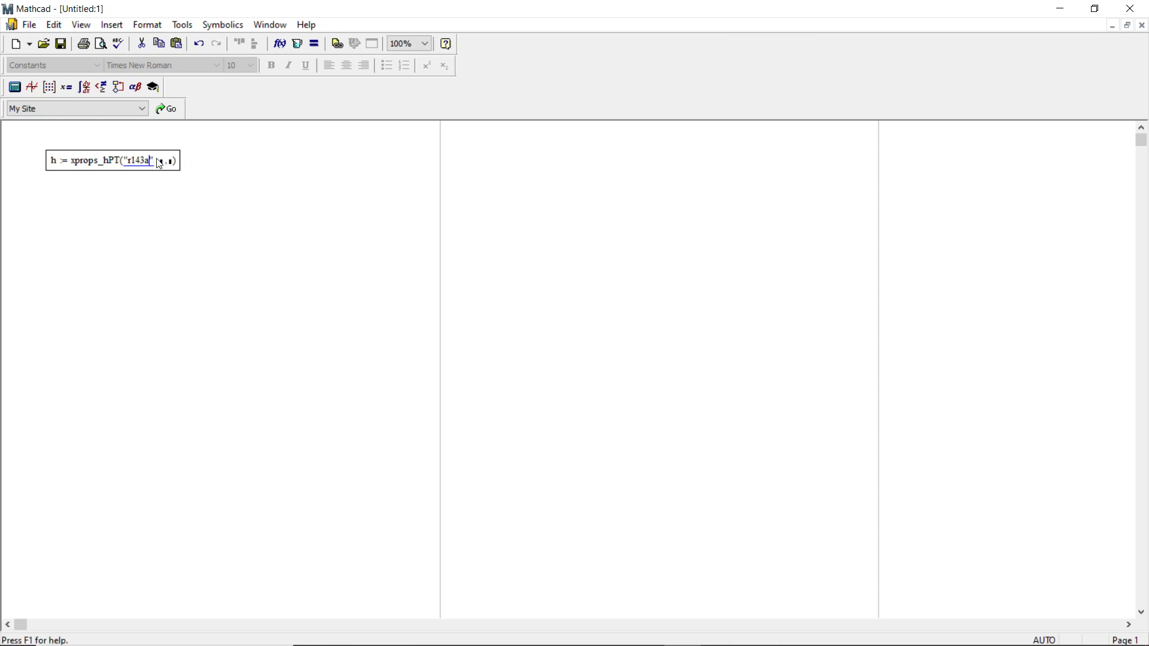
Set the second and third xprops_hPT arguments to 414600 and 300, and evaluate the h definition inline
click(164, 164)
text(414)
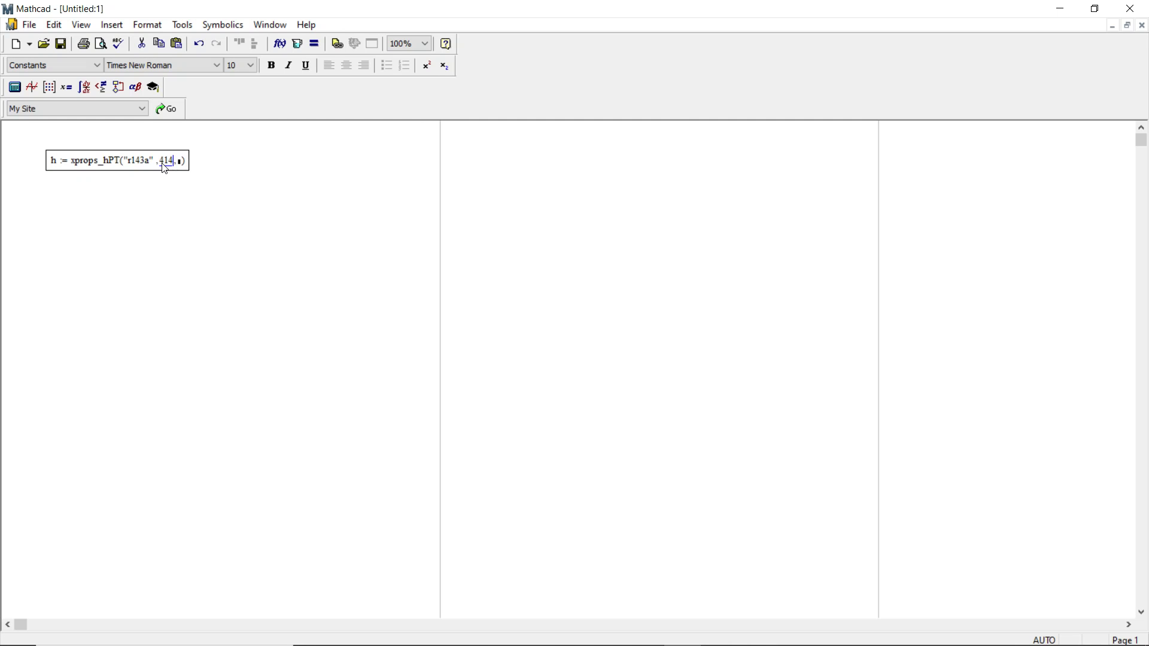
text(600)
click(194, 162)
text(300) )
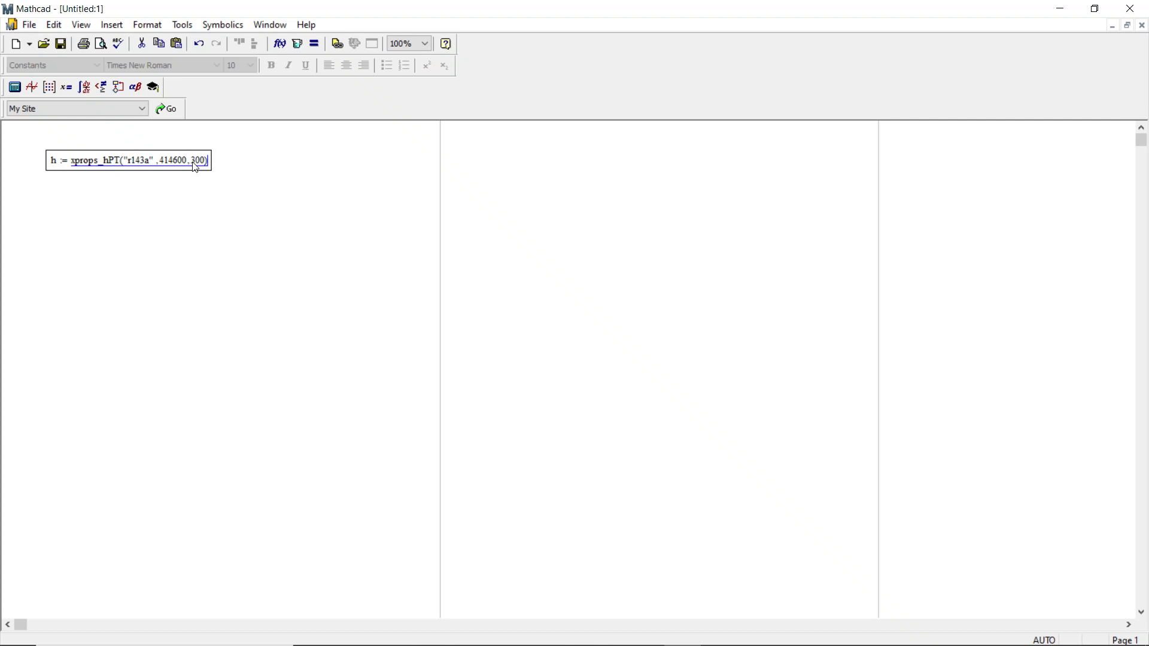
text(= 4.206 × 10⁵)
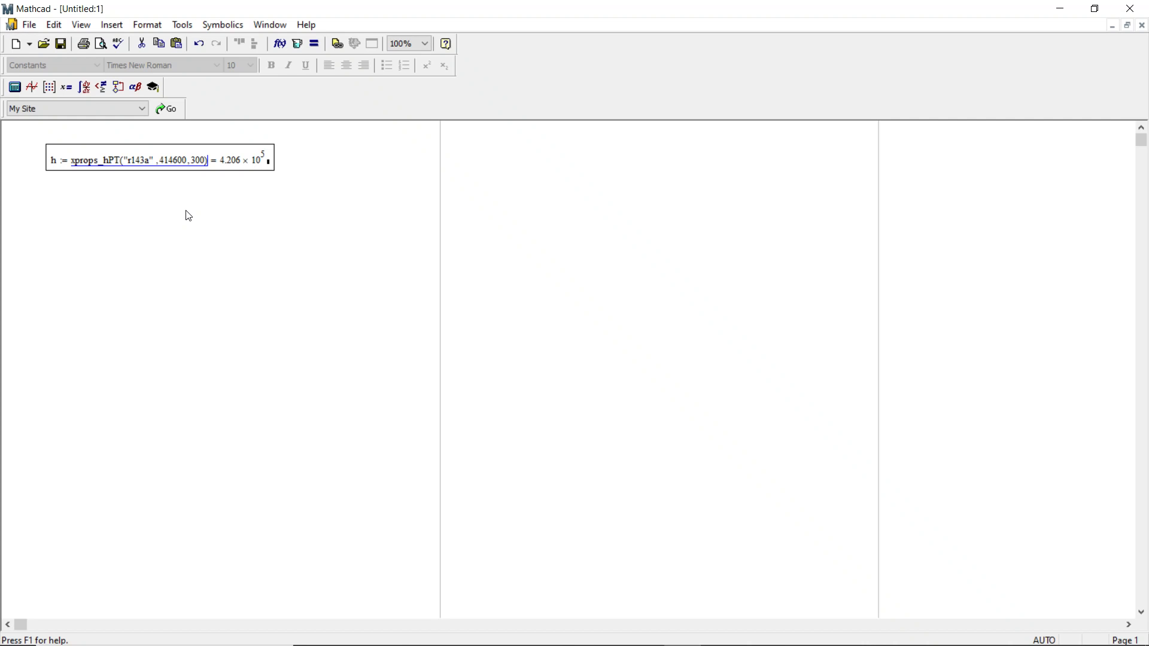
click(183, 211)
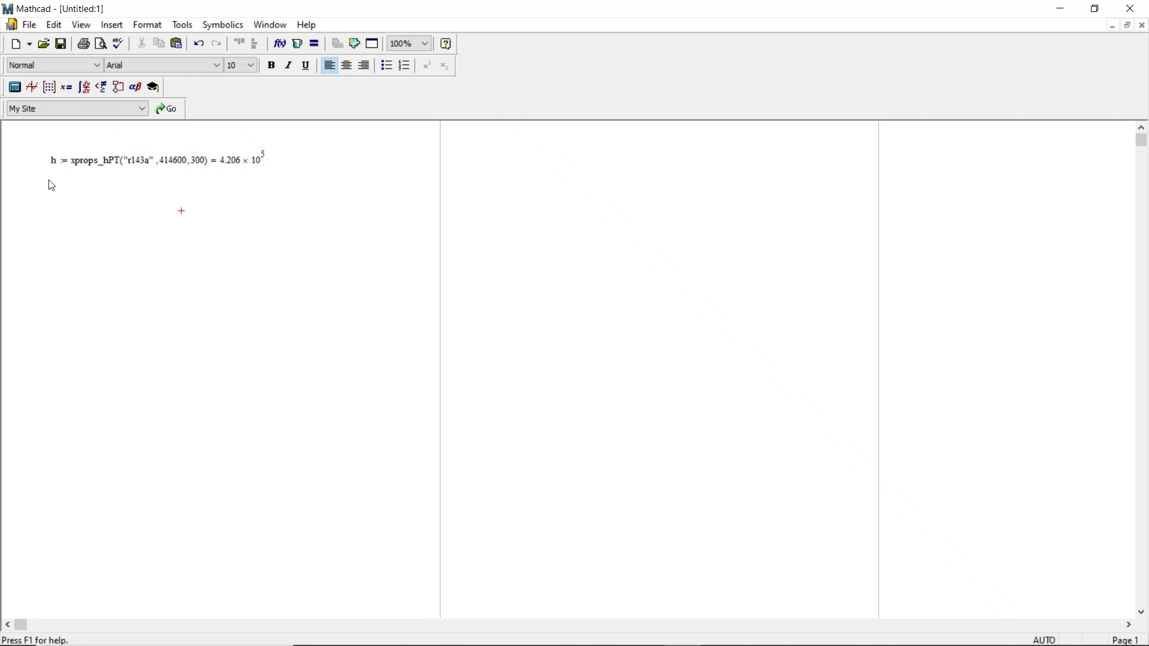